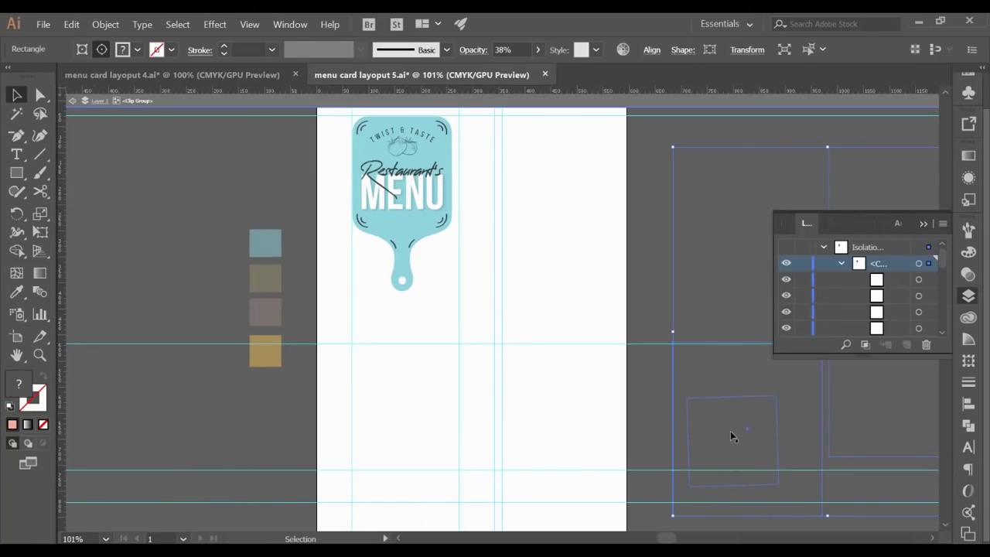
Place the pale yellow rectangle in the page's lower-left area and the peach rectangle along its right side
key(a)
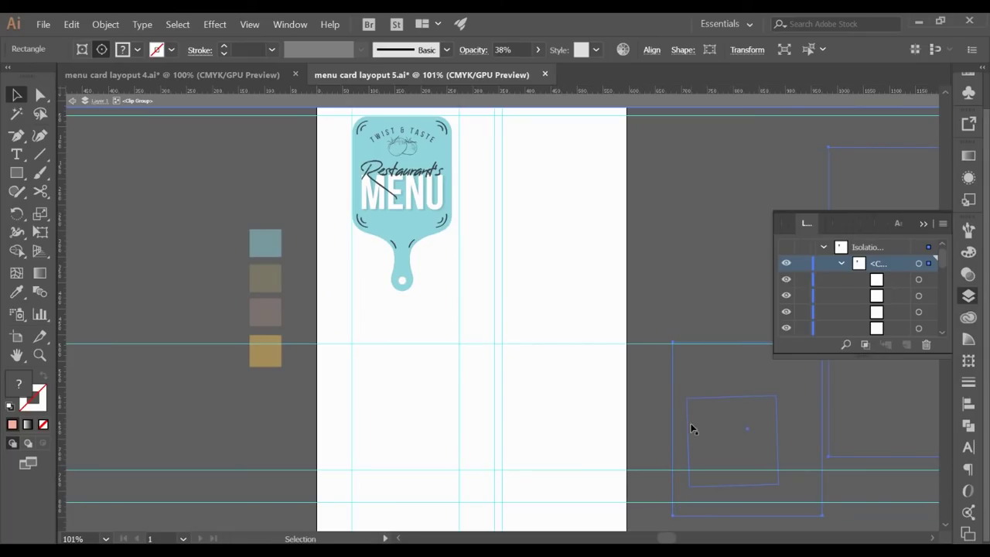
key(ctrl+z)
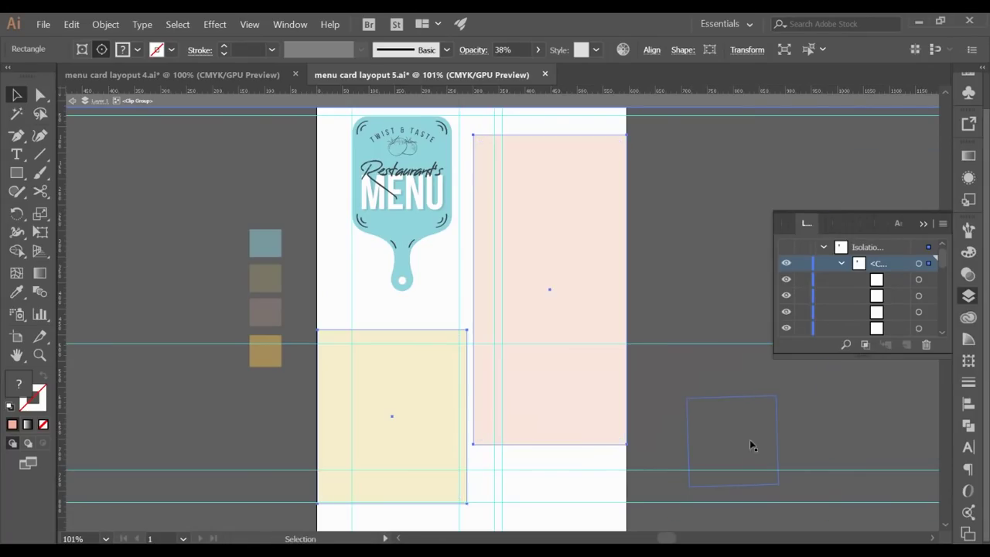
click(685, 448)
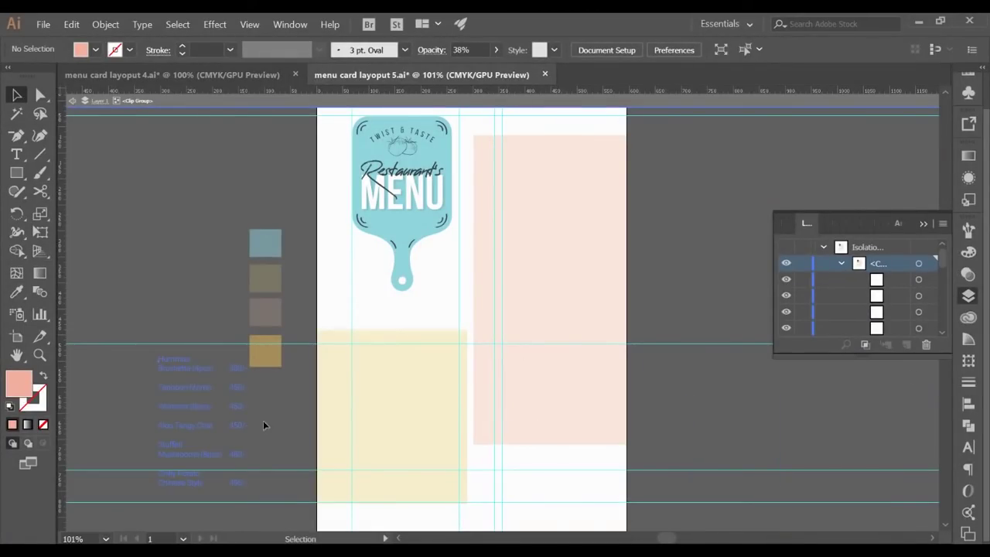
Move the appetizer price list onto the yellow panel and the Appetizers heading directly above it, aligned to the left margin guide
click(171, 424)
drag(181, 427, 377, 417)
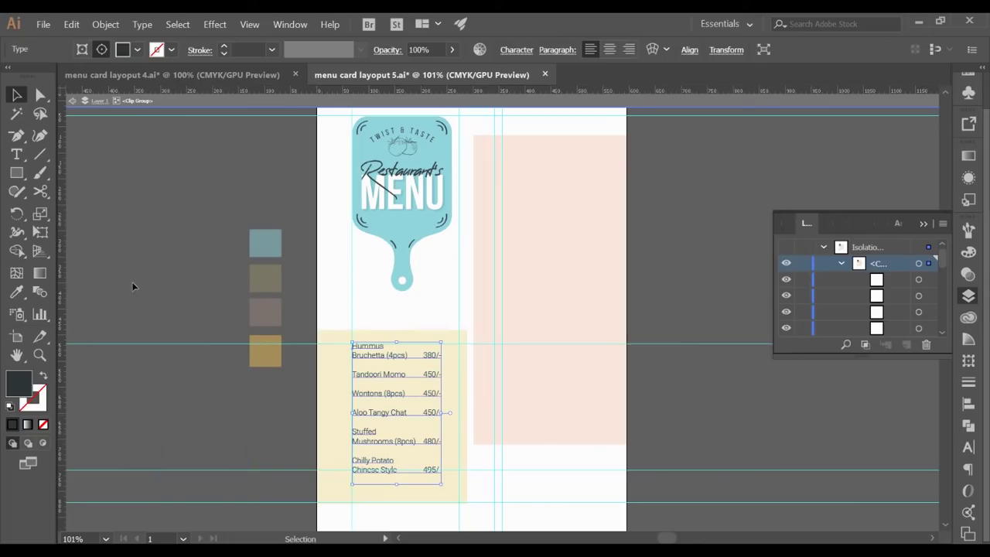
click(199, 389)
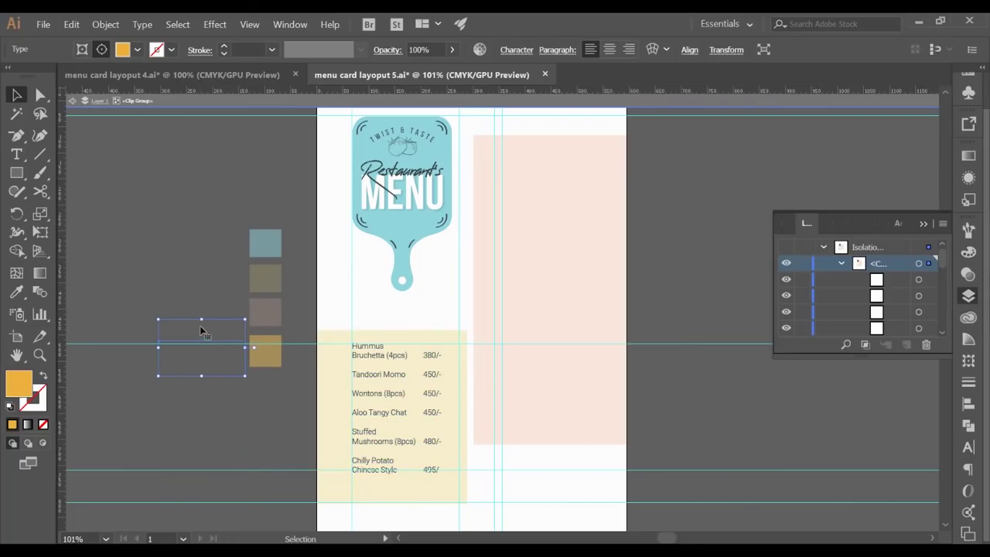
drag(201, 329, 394, 316)
Inspect the font and character settings of the Appetizers heading
key(t)
double_click(402, 319)
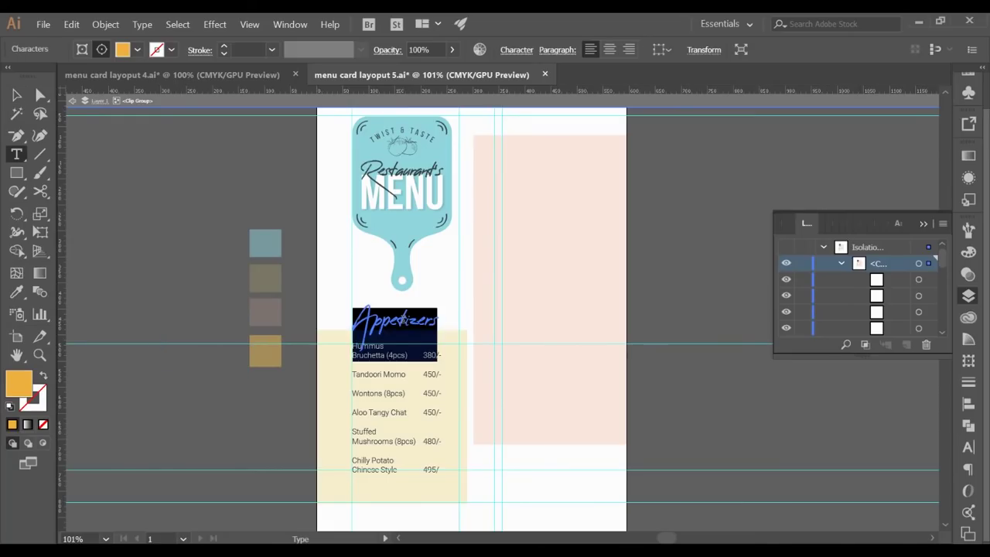
click(400, 328)
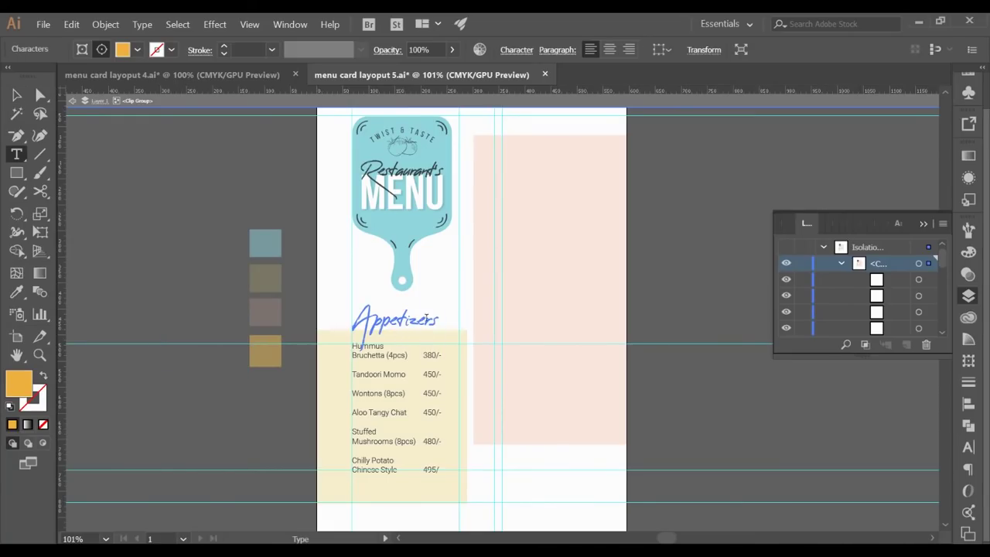
double_click(419, 323)
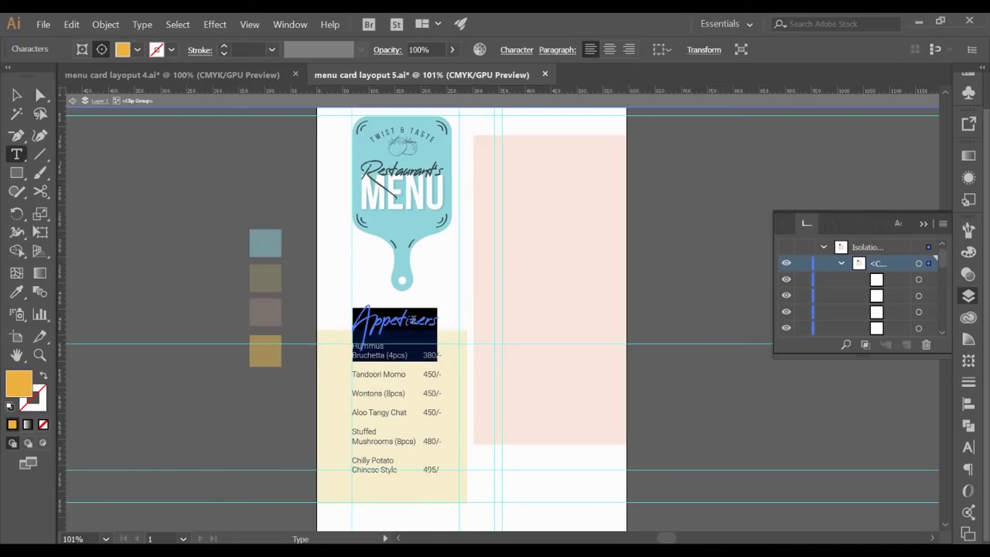
key(ctrl+t)
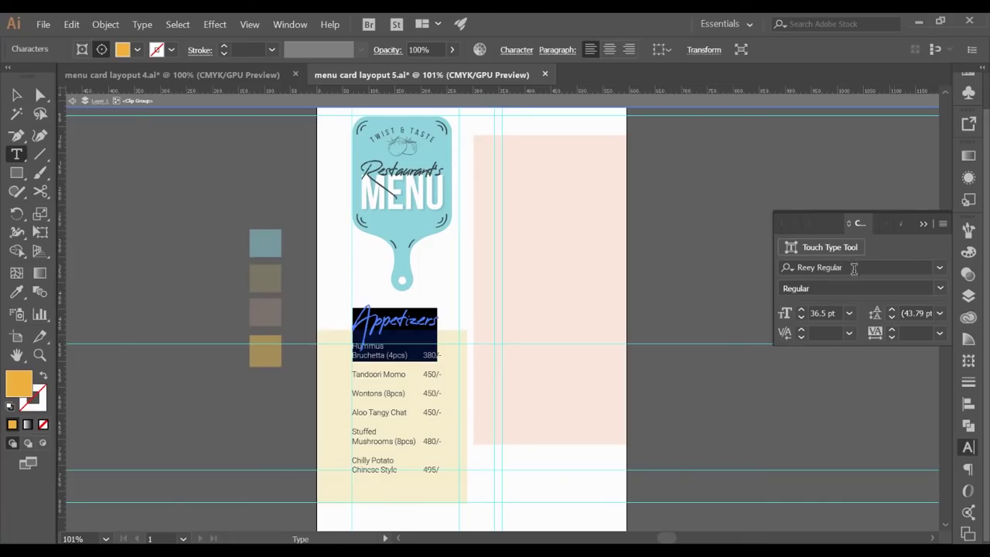
click(16, 94)
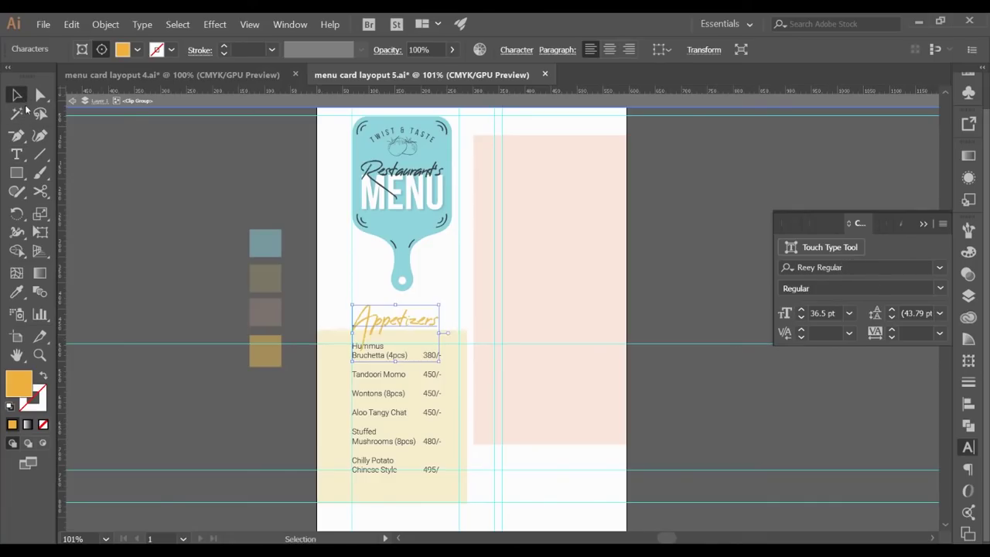
click(181, 254)
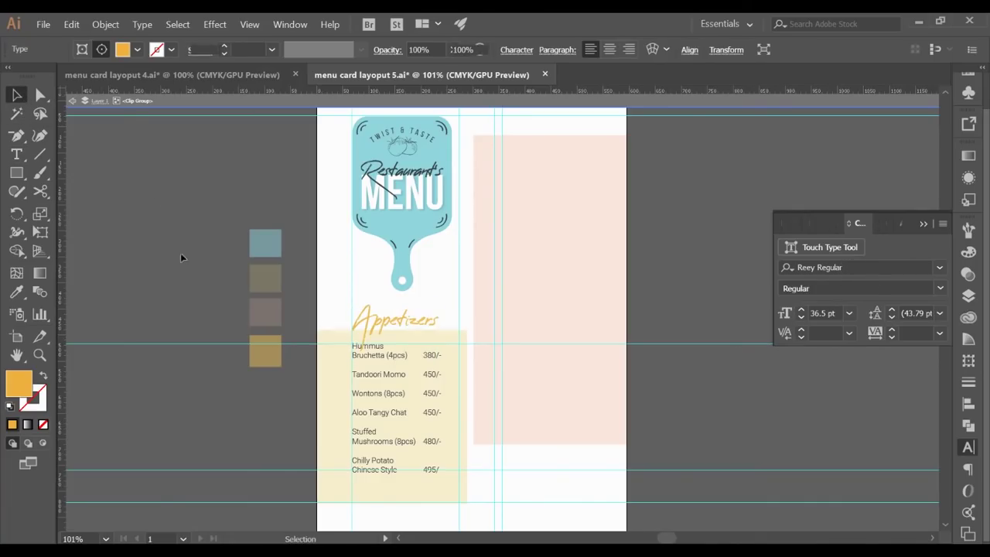
Nudge the Appetizers heading slightly down over the yellow panel's upper edge
click(399, 327)
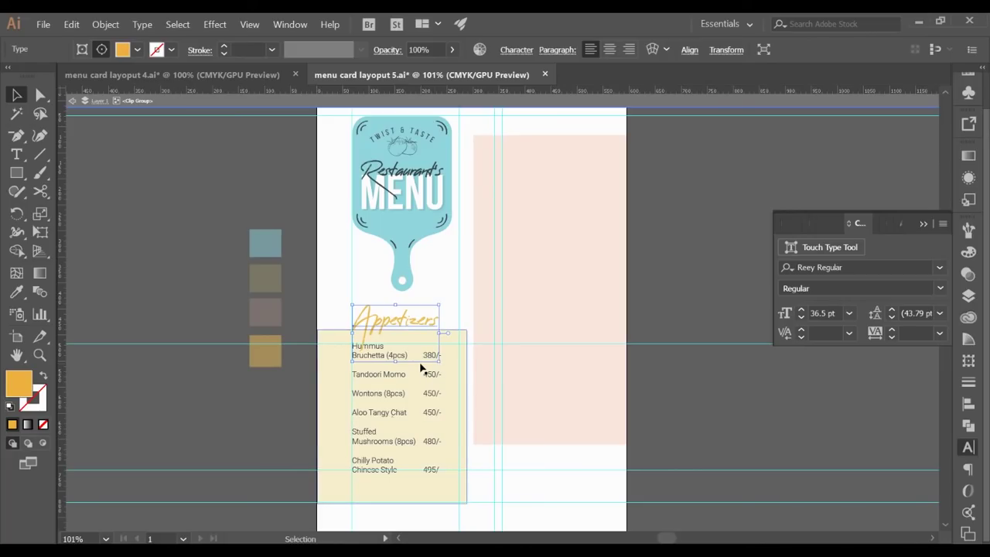
key(Down)
key(Down)
key(Down)
key(Down)
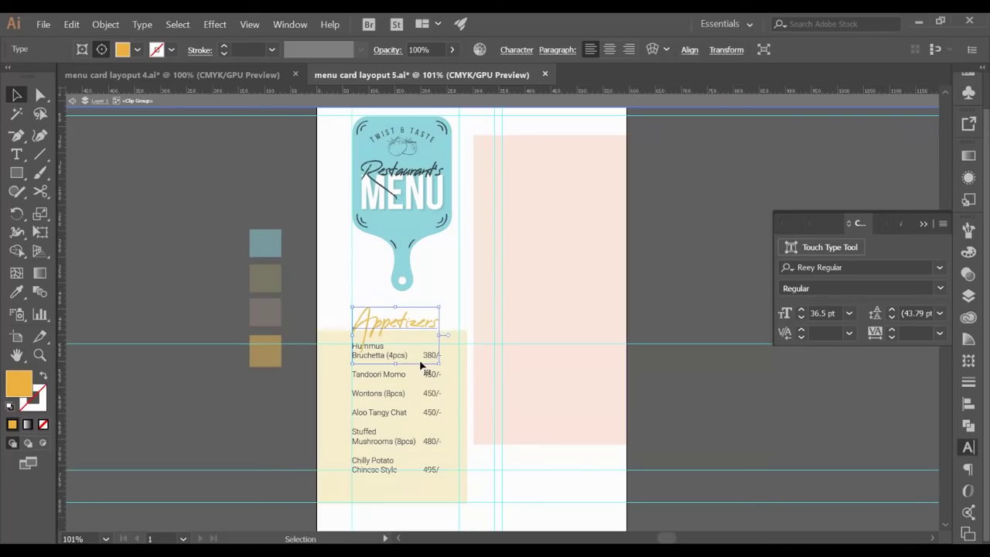
key(Down)
key(Down)
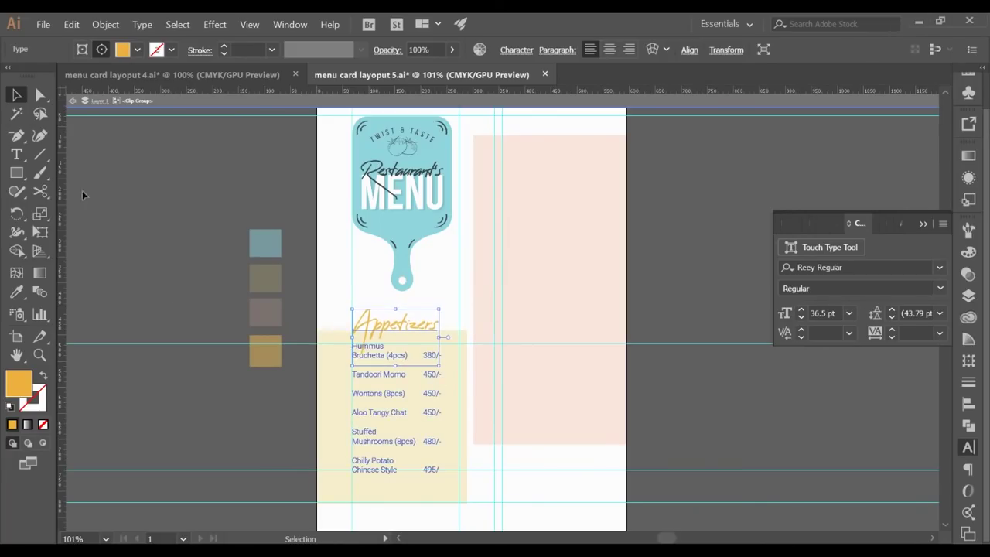
Paste the line-drawn vegetable illustration and place it over the page's top-left corner
key(ctrl+v)
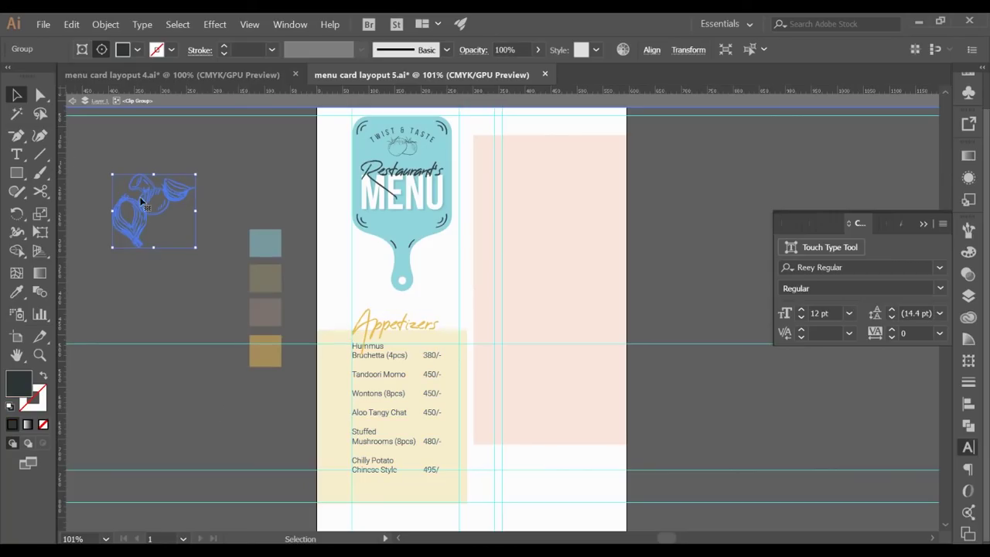
mouse_move(140, 198)
mouse_down()
mouse_move(285, 199)
mouse_move(341, 119)
mouse_up()
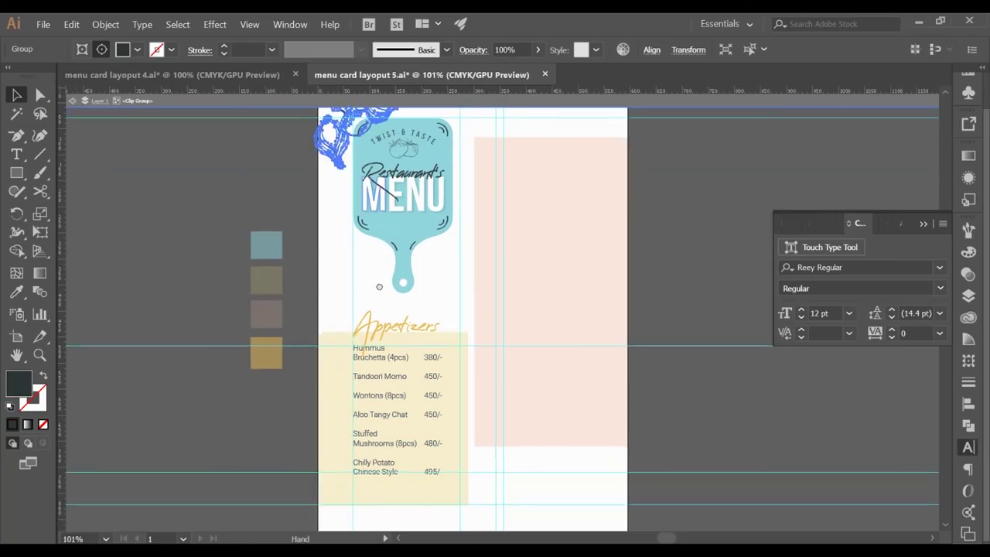
key(space)
drag(376, 252, 379, 308)
mouse_move(343, 236)
mouse_down()
mouse_move(327, 237)
mouse_move(334, 242)
mouse_up()
click(416, 220)
Move the cutting-board logo down and line up its top edge with the top of the peach panel
scroll(391, 271, down, 2)
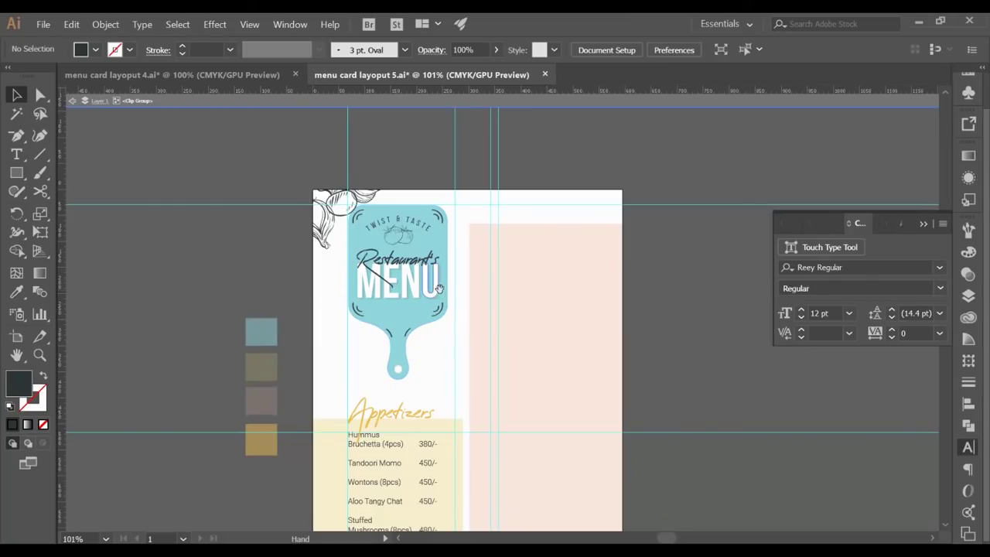
click(387, 289)
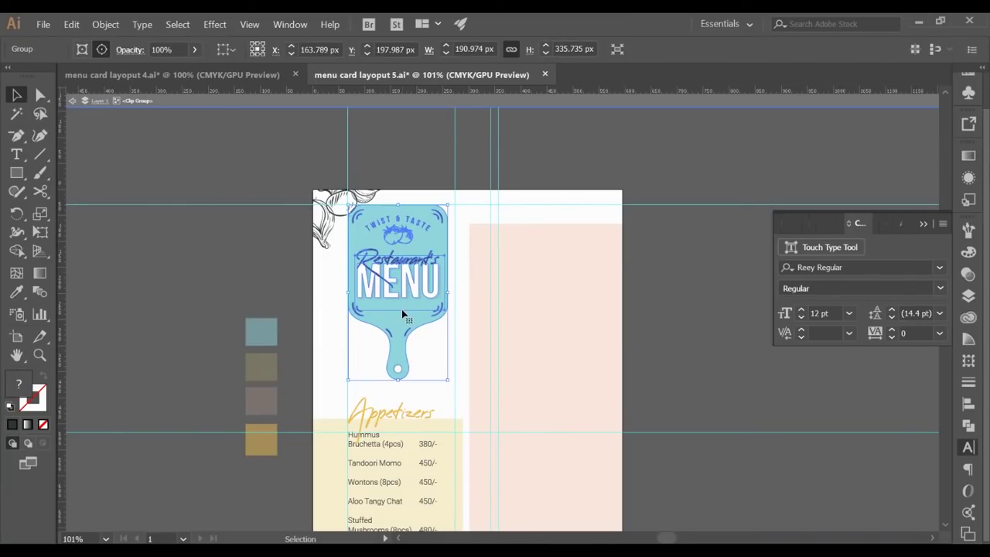
key(ctrl+shift+g)
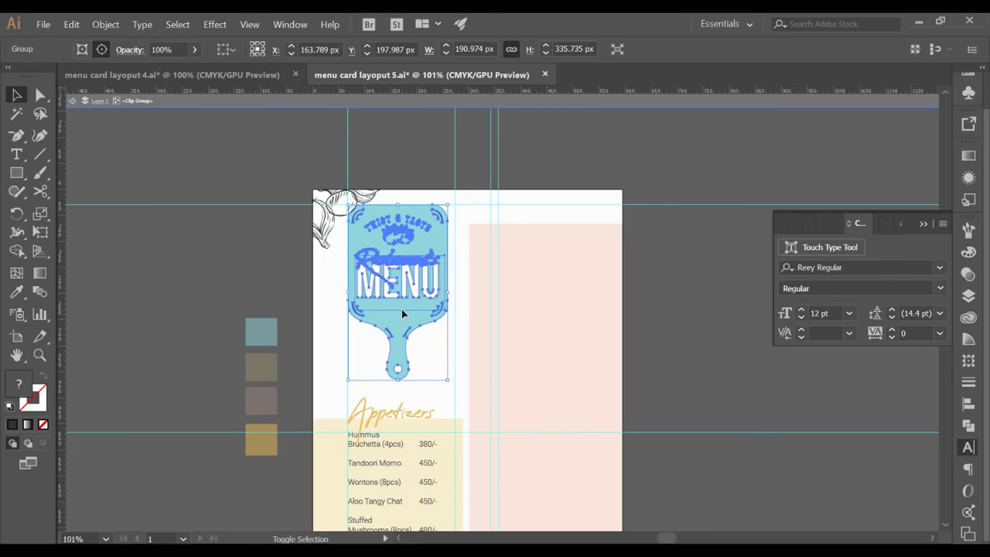
key(shift+Down)
key(shift+Down)
key(shift+Down)
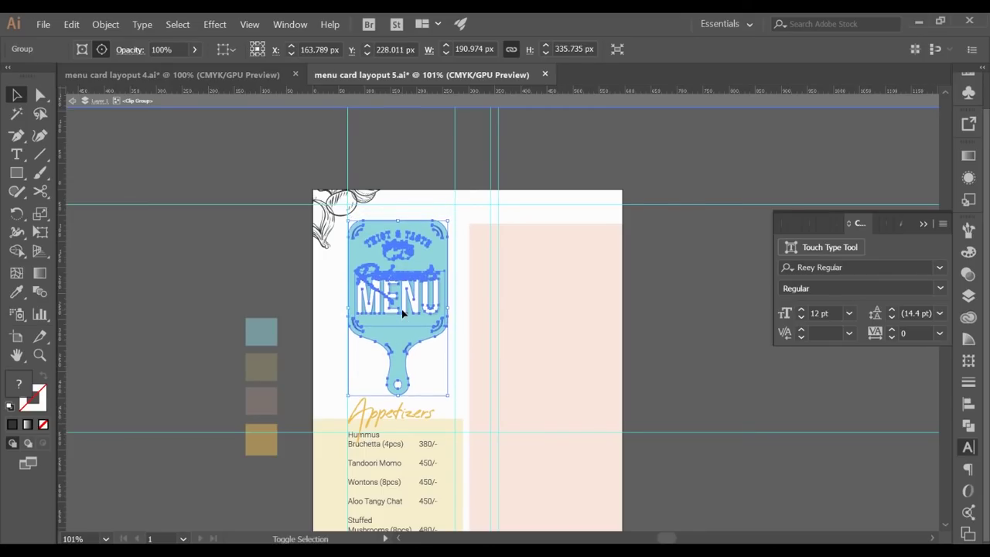
key(Down)
key(Down)
key(Down)
key(Down)
key(Down)
key(Down)
key(Down)
key(Down)
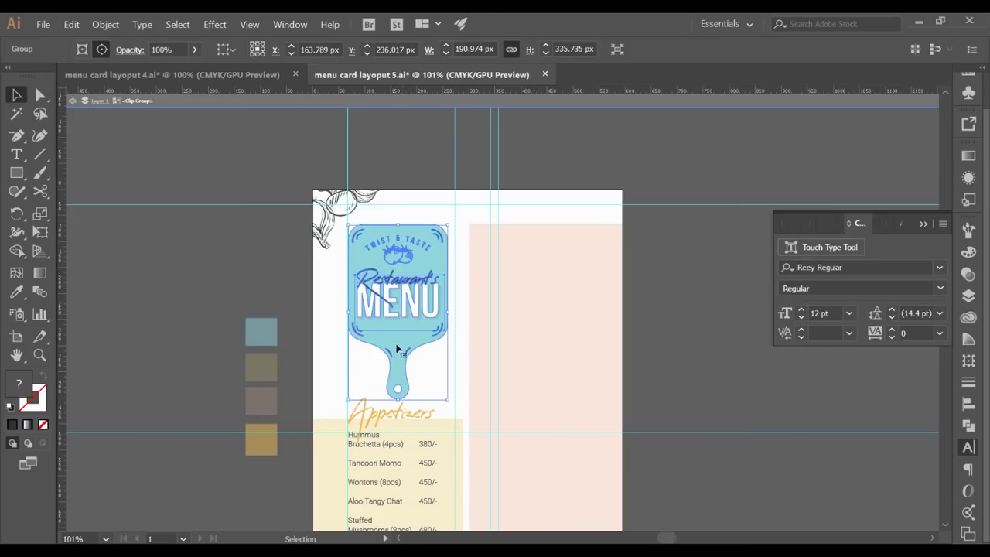
shift+click(518, 250)
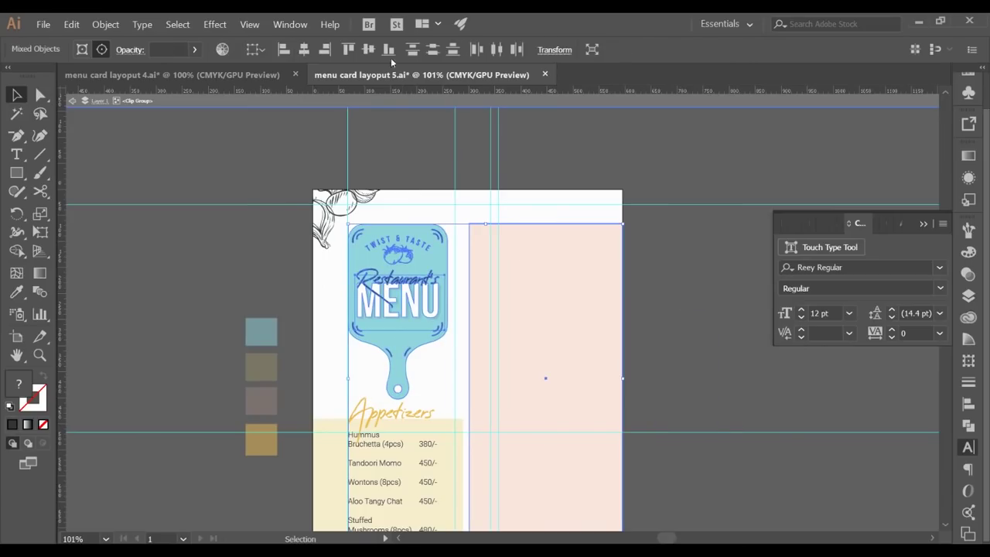
click(142, 249)
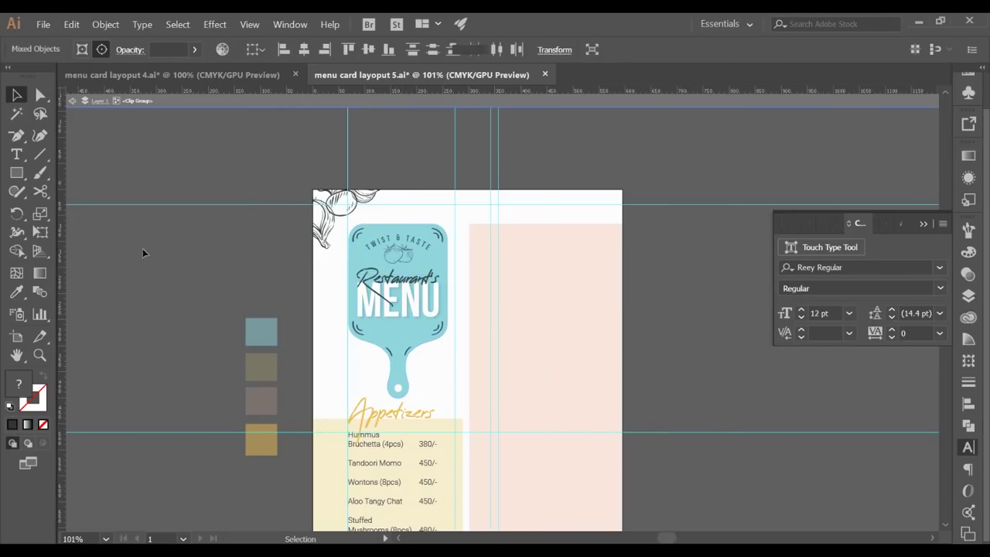
Nudge the corner vegetable illustration down and fine-tune its horizontal position at the page's top-left corner
click(326, 222)
key(shift+Down)
key(shift+Down)
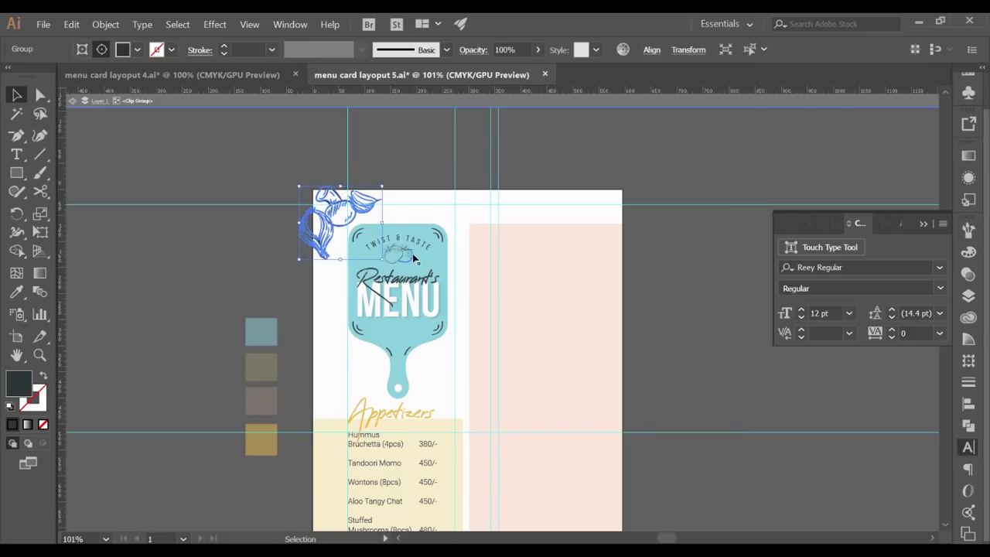
key(Up)
key(Up)
key(Left)
key(Left)
key(Left)
key(Left)
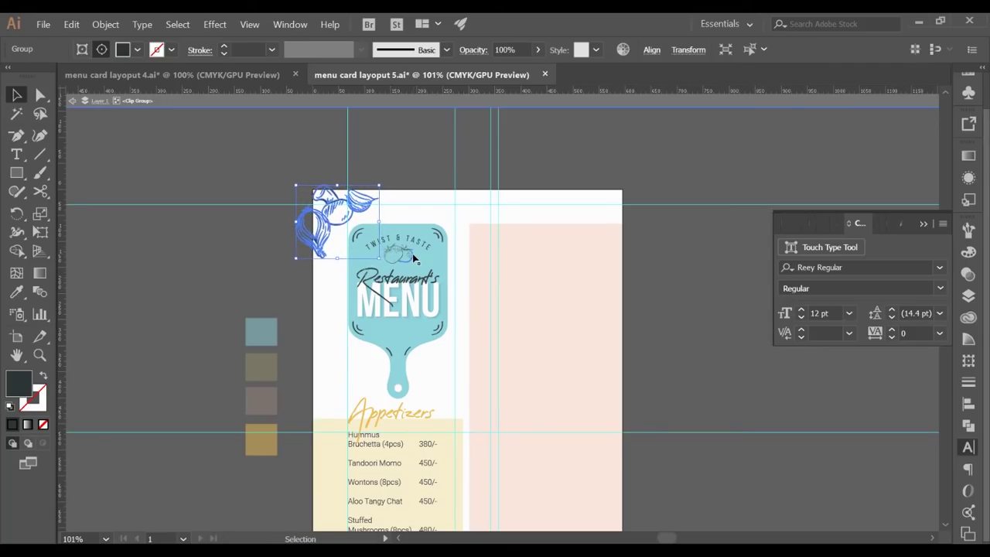
key(Down)
key(Right)
key(Right)
key(Right)
click(690, 304)
Place the price list from Chittinad Paneer to Barbeque Sandwich on the peach panel, starting at the vertical guide and shifted slightly up
drag(548, 317, 393, 270)
drag(557, 203, 713, 333)
key(Delete)
drag(561, 158, 623, 213)
shift+click(607, 221)
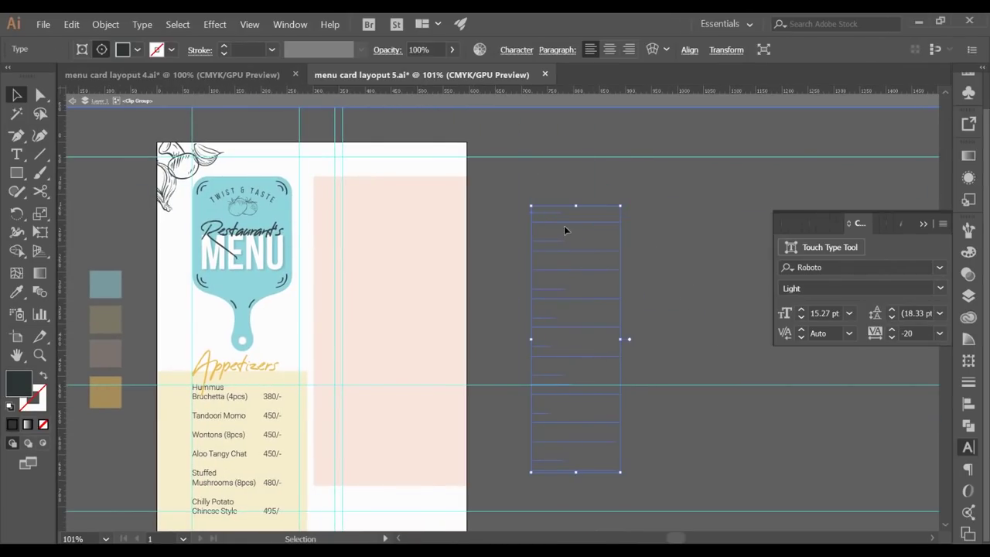
drag(550, 226, 361, 227)
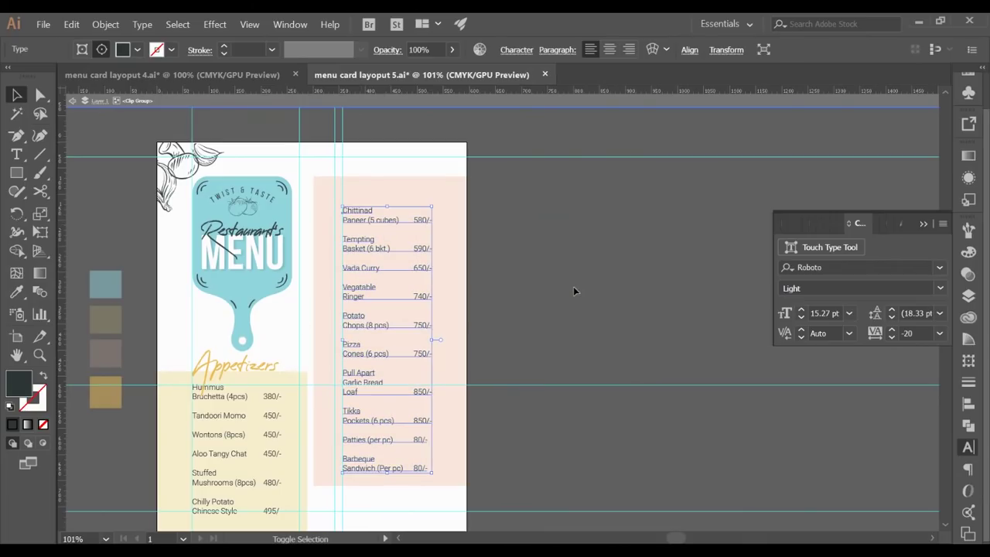
key(shift+Up)
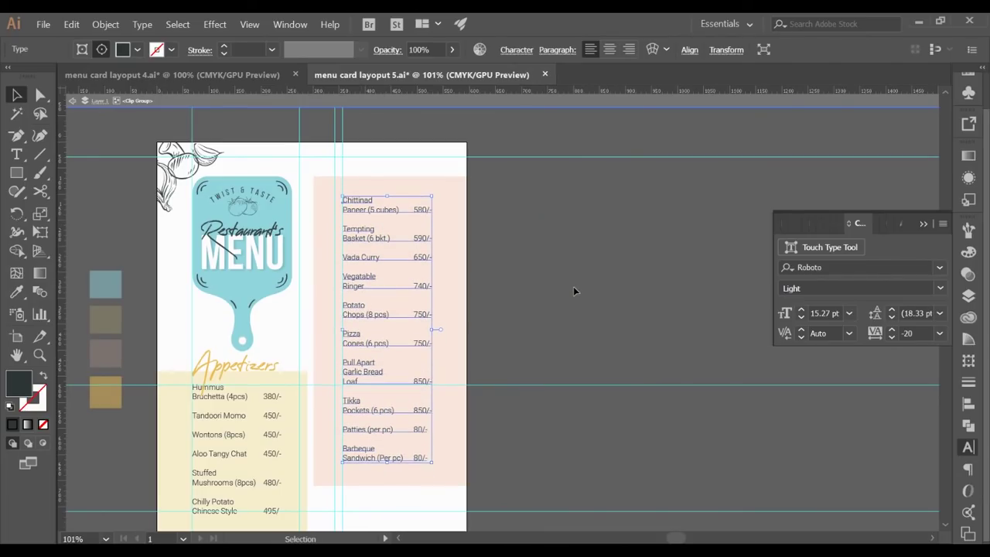
shift+click(457, 457)
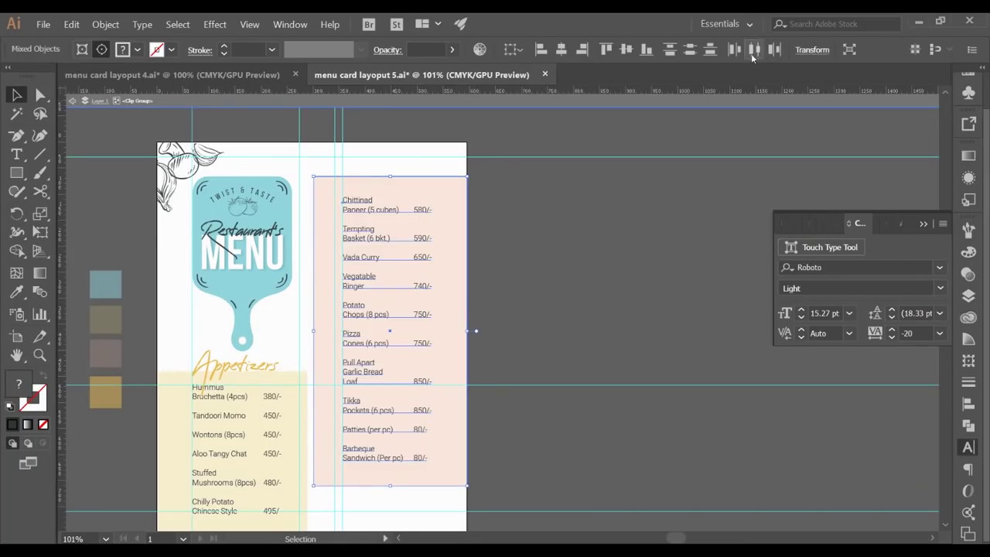
click(550, 300)
Place the food plate with its vegetable drawings over the page's top-right corner, shifting it up and right past the edge
mouse_move(560, 164)
mouse_down()
mouse_move(494, 223)
mouse_move(425, 258)
mouse_move(404, 249)
mouse_up()
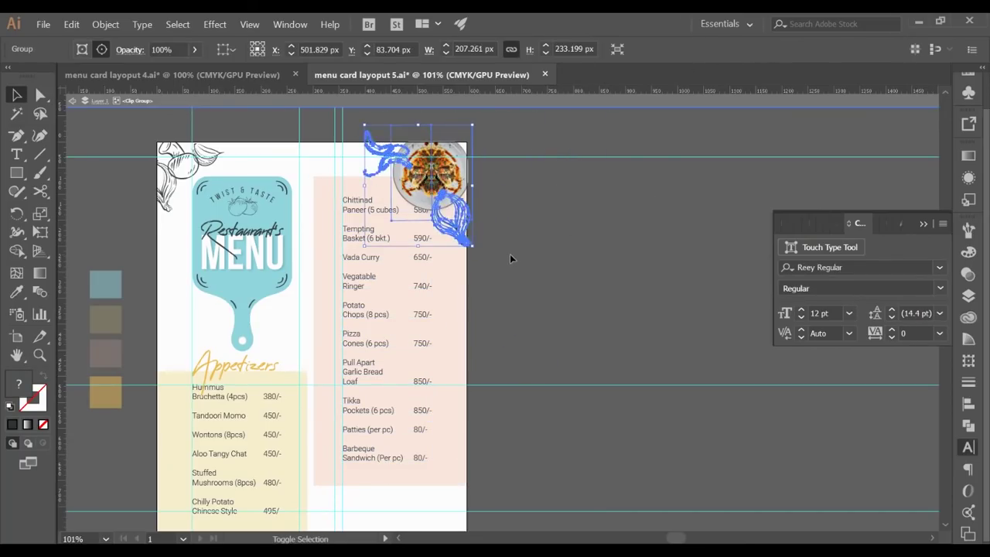
key(shift+Up)
key(shift+Right)
key(shift+Right)
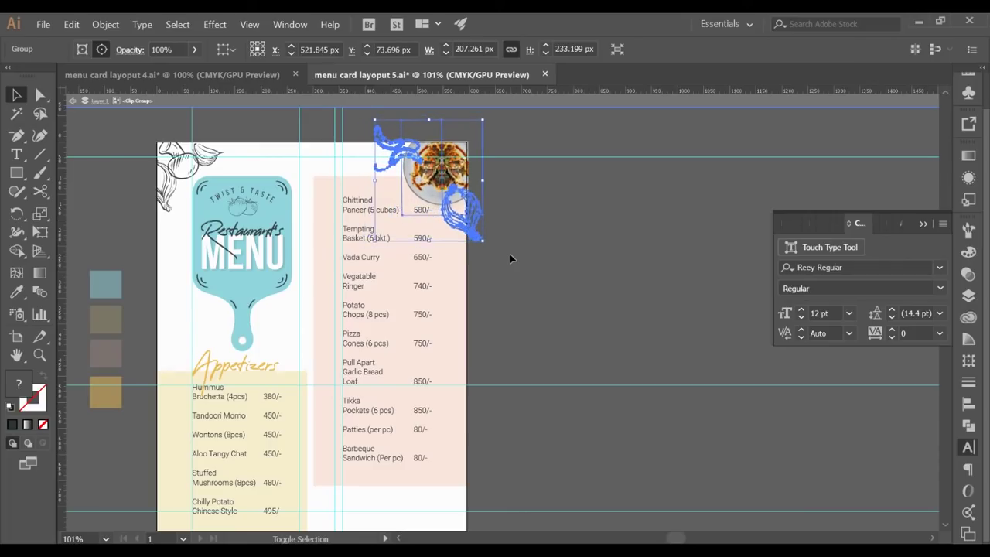
key(Right)
key(Right)
key(Right)
key(Right)
key(Right)
key(Right)
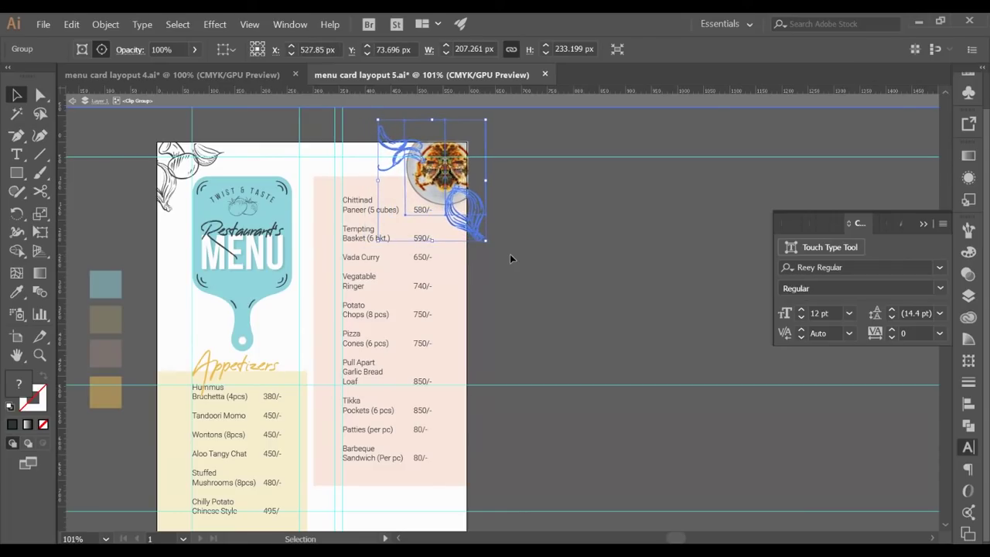
Move the small clip group from beside the page to the upper-left corner of the peach panel
mouse_move(510, 255)
mouse_down()
mouse_move(605, 284)
mouse_move(614, 274)
mouse_up()
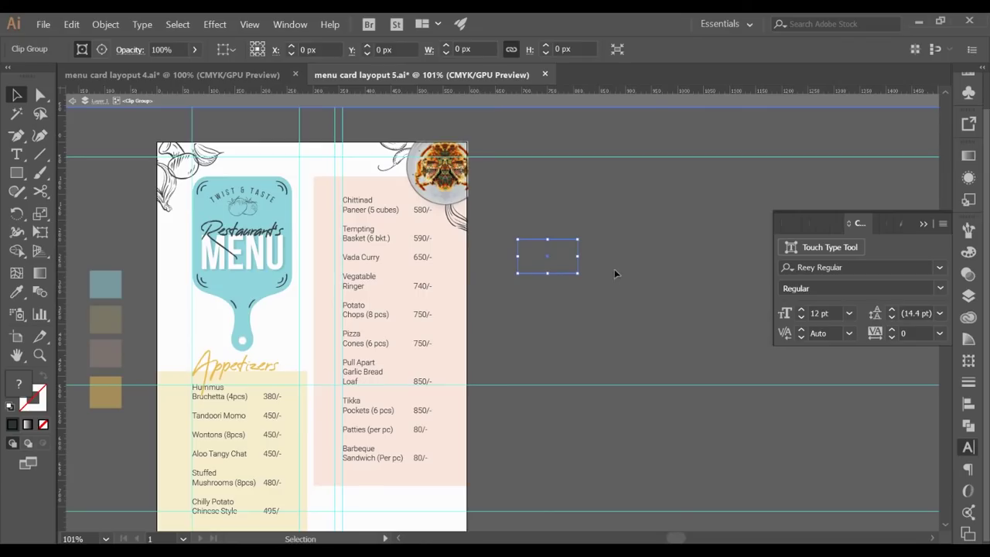
drag(543, 257, 327, 181)
click(537, 266)
Place the drawn food bowl between the Appetizers heading and the peach panel, and scale it to about 107 by 254 px
scroll(675, 362, down, 3)
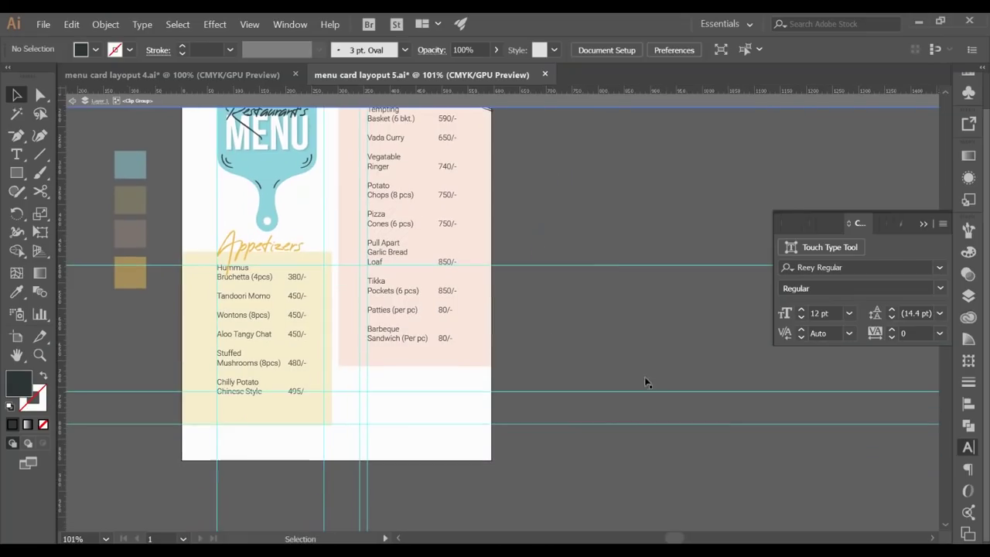
mouse_move(616, 316)
mouse_down()
mouse_move(654, 352)
mouse_move(255, 214)
mouse_move(349, 256)
mouse_up()
click(704, 367)
key(ctrl+v)
drag(422, 344, 444, 360)
click(369, 267)
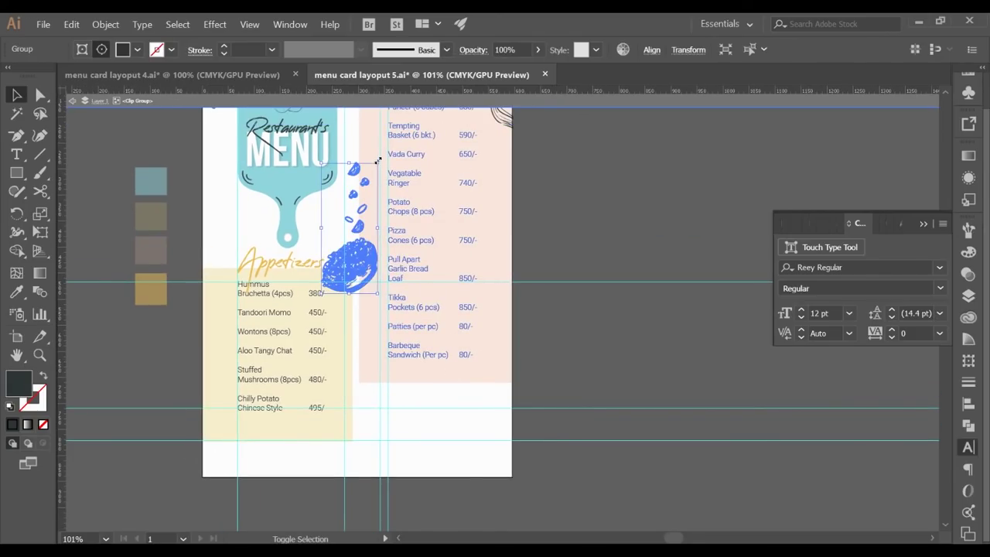
drag(377, 162, 380, 154)
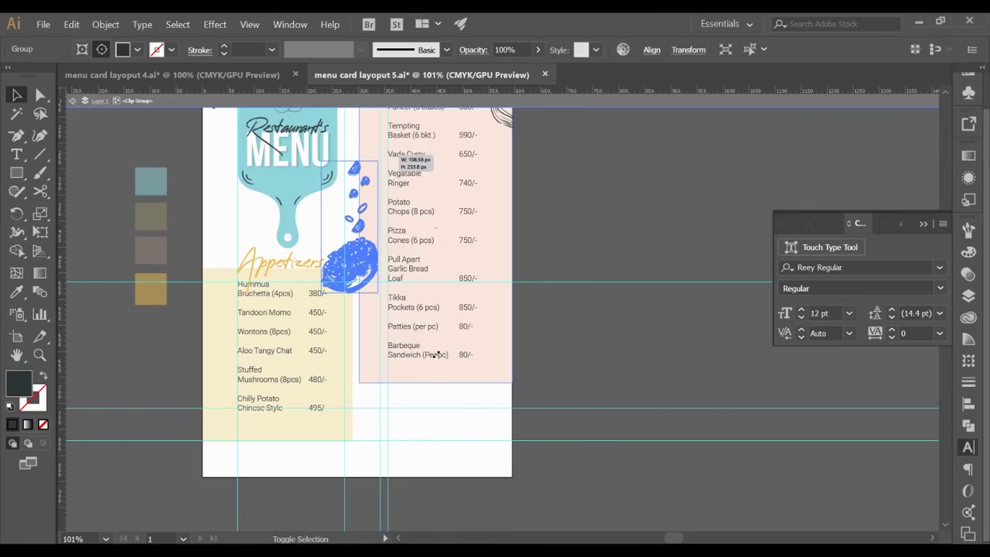
drag(446, 361, 447, 361)
Place the contact info text below the peach panel, starting at the vertical guide used by the price list
drag(401, 438, 448, 462)
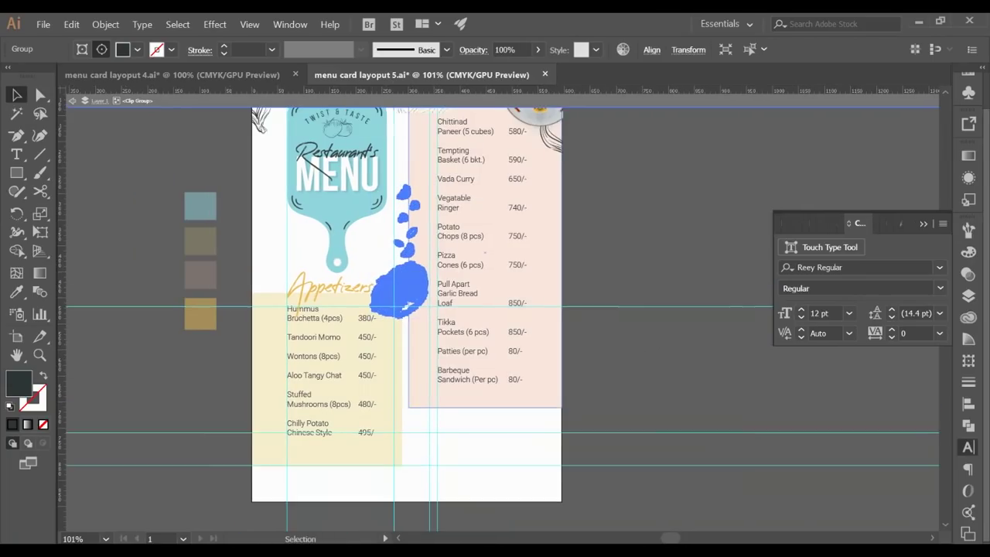
drag(715, 398, 475, 447)
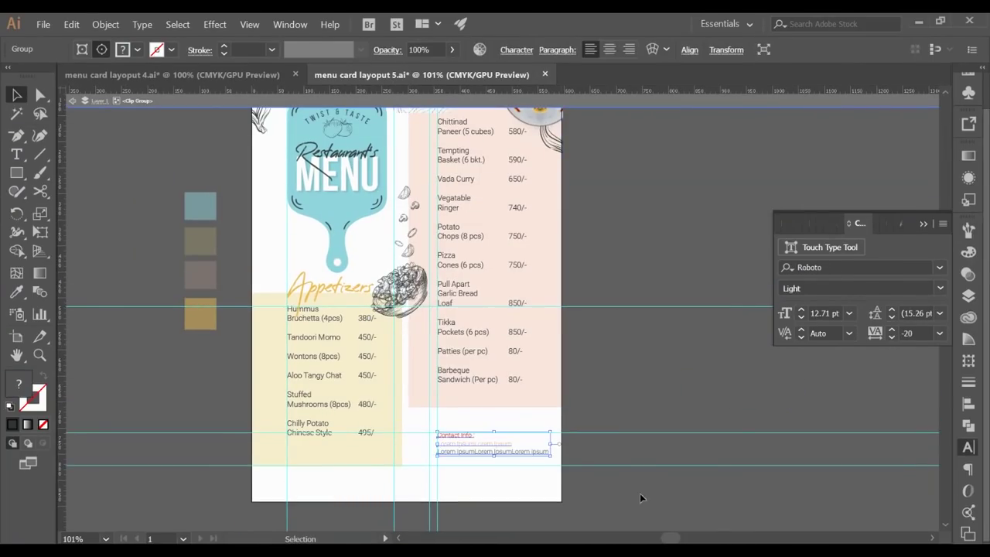
click(639, 492)
Place the salad plate with its leaf drawing over the page's bottom-left corner and fine-tune its position
drag(451, 372, 409, 299)
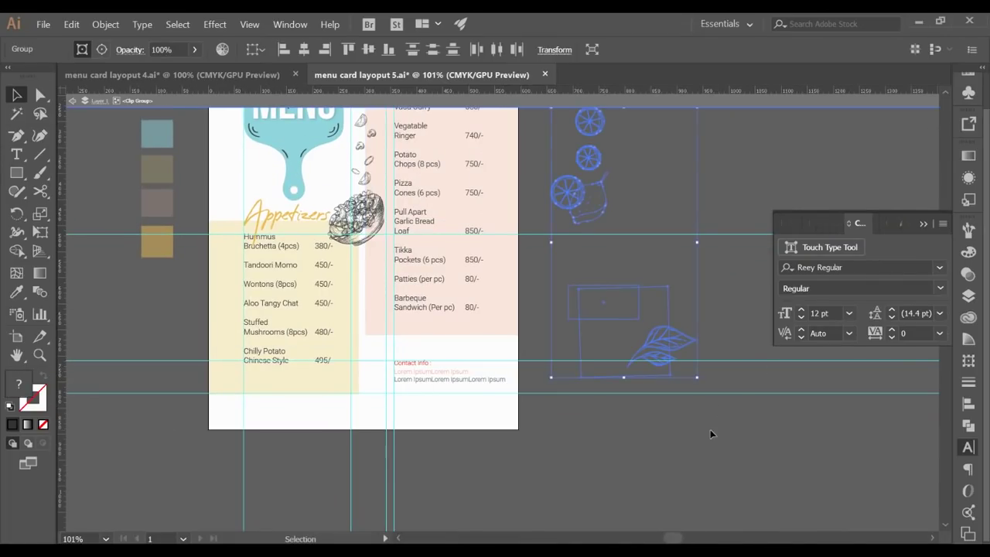
mouse_move(662, 351)
mouse_down()
mouse_move(198, 458)
mouse_move(260, 417)
mouse_move(283, 439)
mouse_up()
key(Up)
key(Up)
key(Up)
key(Left)
key(Left)
key(Left)
key(Left)
key(Left)
key(Left)
key(Left)
key(Down)
key(Down)
key(Down)
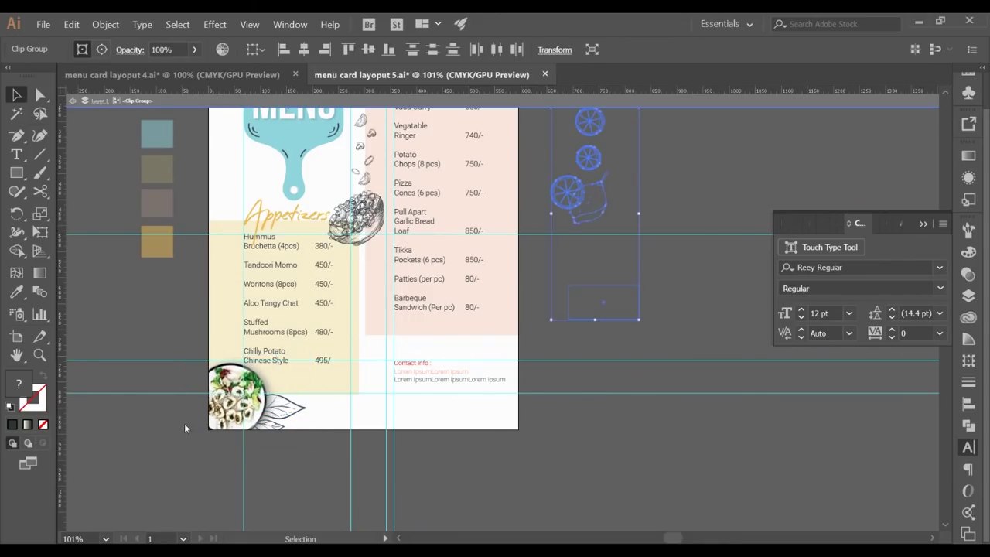
Place the teal wavy-line rectangle over the peach panel's lower-left corner, nudging it slightly right and up
scroll(601, 334, up, 2)
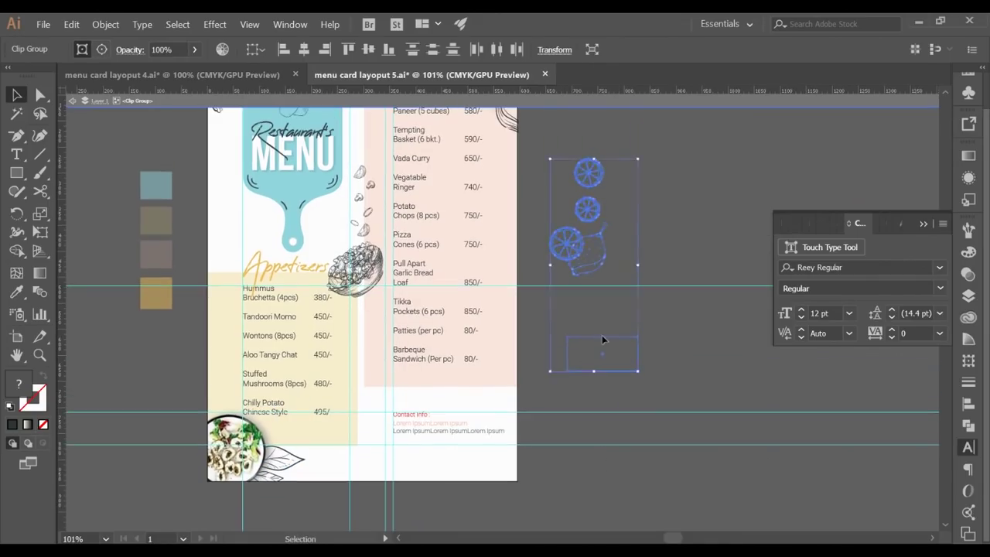
drag(600, 340, 378, 399)
click(576, 489)
key(space)
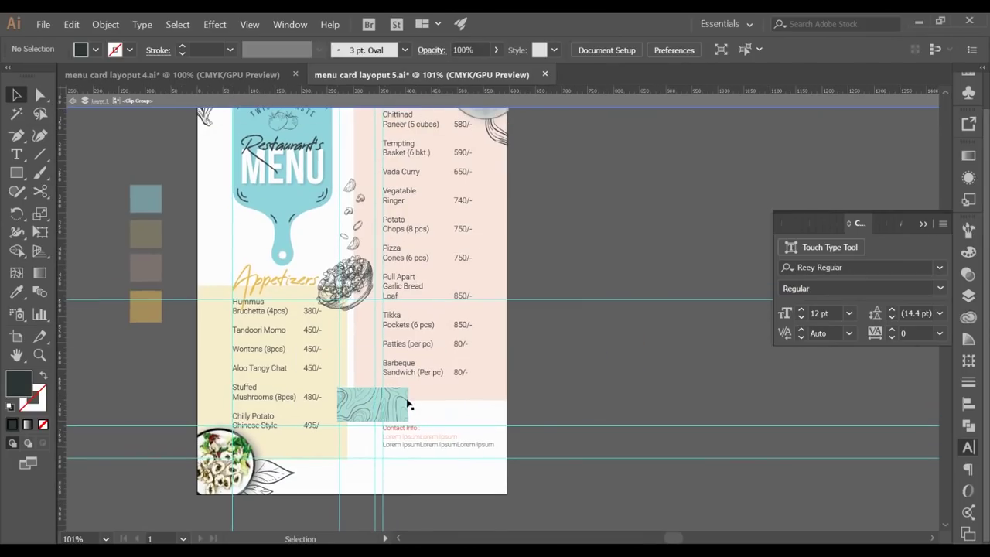
click(407, 402)
key(Right)
key(Right)
key(Right)
key(Up)
key(Up)
key(Up)
key(Up)
Place the lemon and lemon slices over the peach panel's lower-right corner at the page's right edge
click(596, 201)
key(ctrl+v)
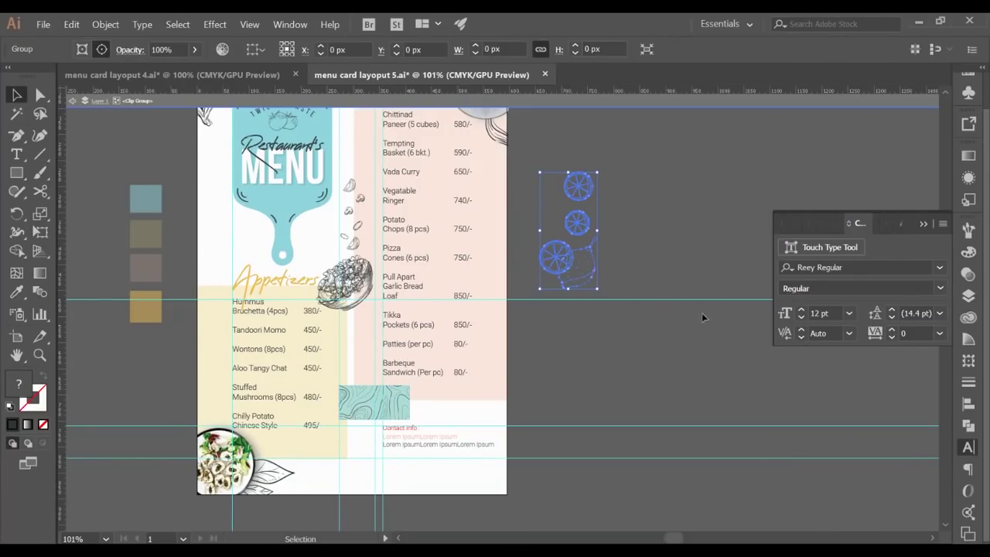
drag(574, 268, 493, 404)
click(590, 421)
Nudge the contact info text down so it sits between the two lower horizontal guides
click(418, 446)
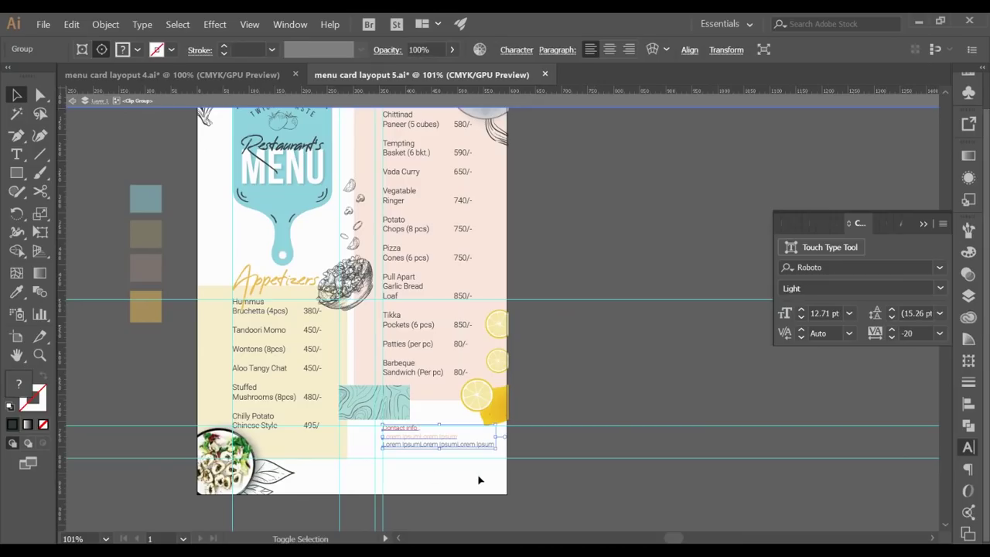
key(Down)
key(Down)
key(Down)
key(Down)
key(Down)
key(Down)
key(Down)
key(Down)
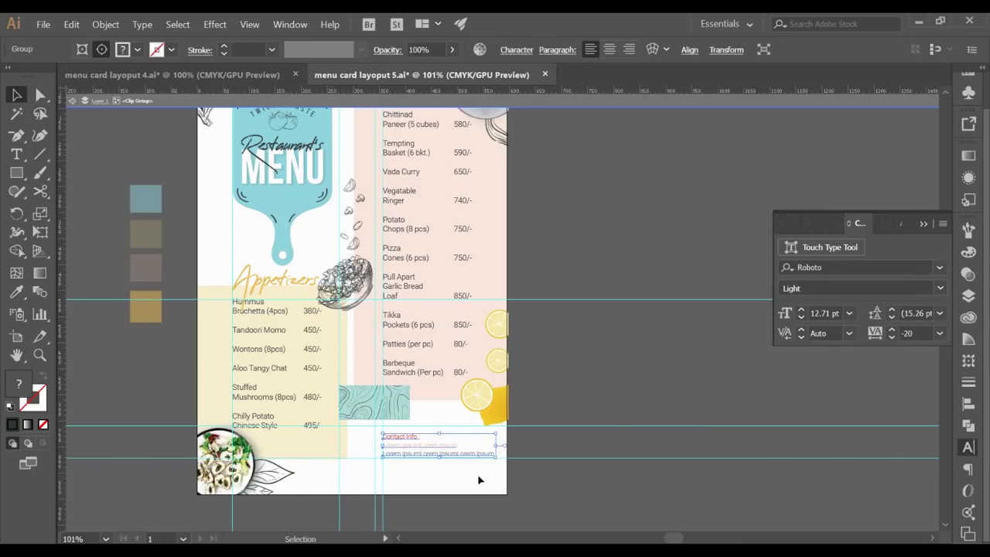
key(Down)
key(Down)
Shift the lemon group left from the page's right edge and nudge it slightly back right
drag(499, 404, 482, 402)
click(581, 385)
click(481, 403)
key(Right)
key(Right)
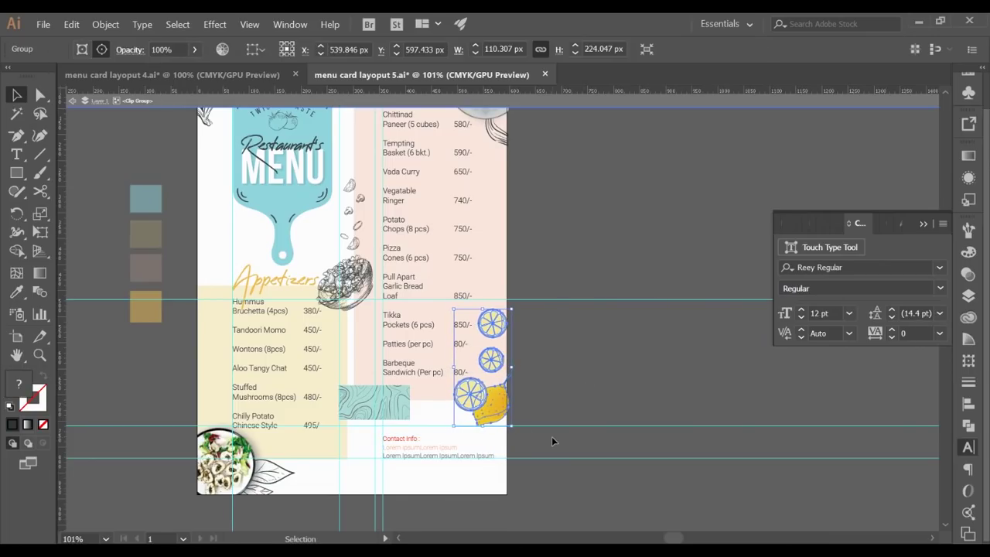
Exit the isolation mode of the page's clip group
click(536, 367)
drag(535, 386, 521, 525)
double_click(619, 386)
double_click(553, 424)
drag(546, 371, 528, 299)
double_click(640, 387)
drag(616, 430, 616, 411)
Adjust the corner points of the page's clipping mask along the right and top page edges with Direct Selection
key(a)
click(562, 508)
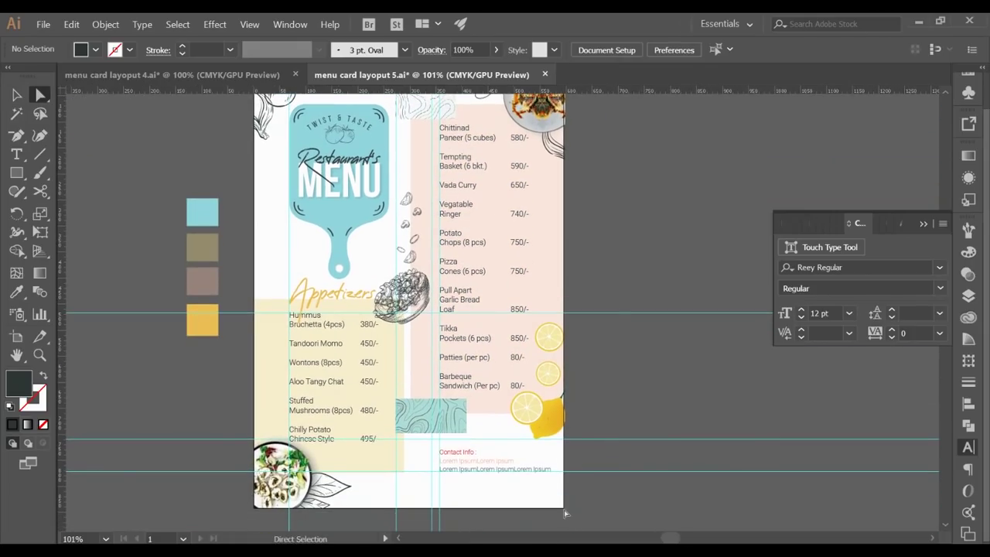
scroll(616, 272, up, 2)
drag(616, 272, 616, 355)
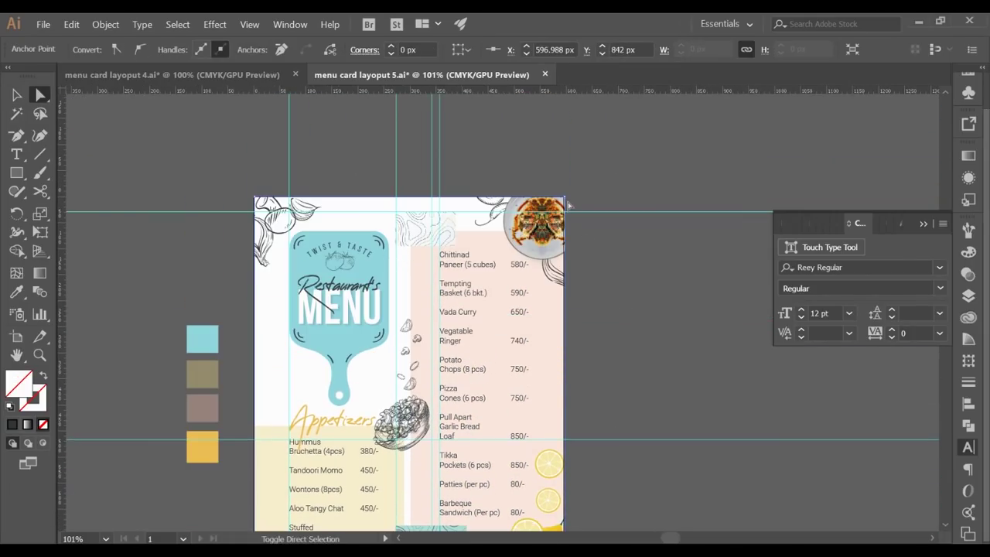
shift+click(564, 197)
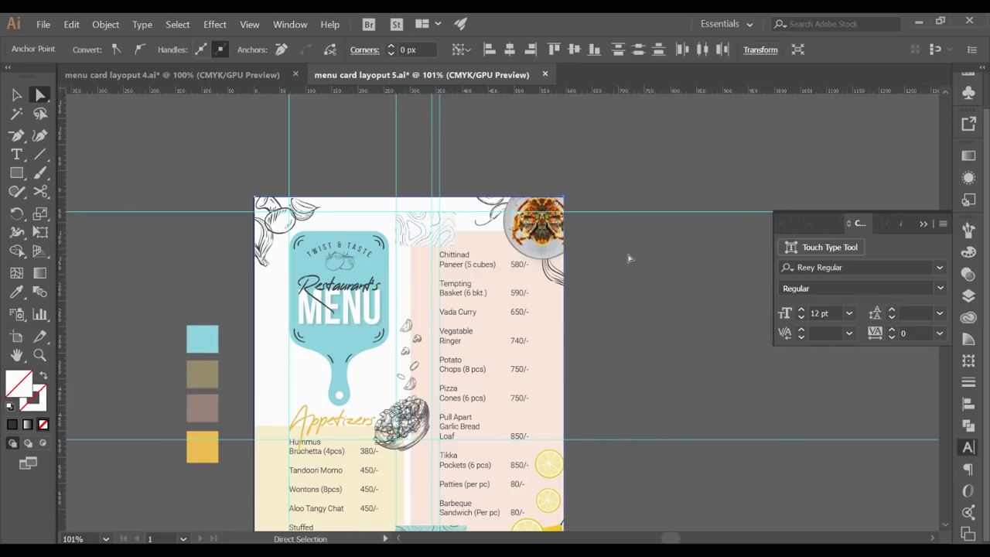
scroll(629, 258, down, 3)
click(558, 138)
shift+click(251, 137)
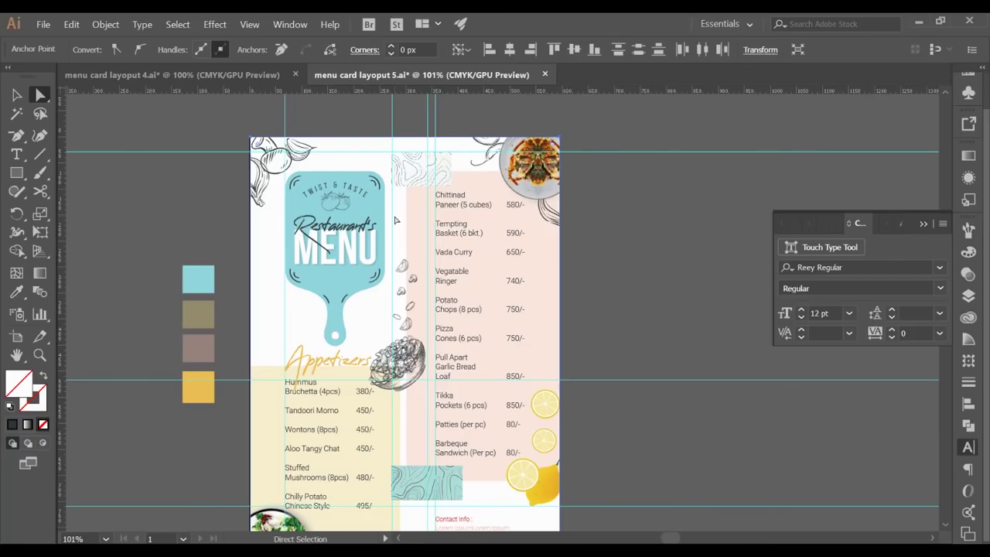
click(690, 226)
scroll(590, 329, down, 3)
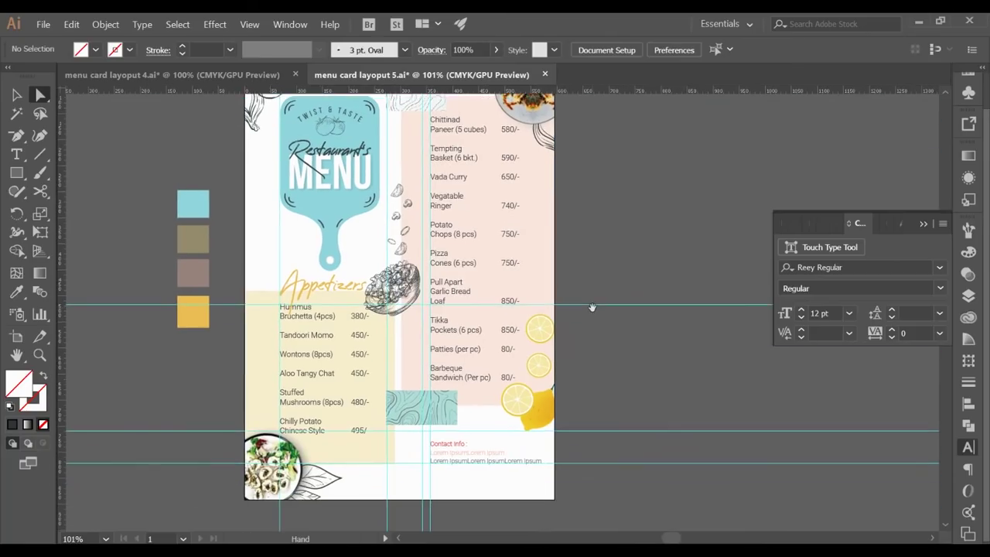
drag(603, 334, 623, 344)
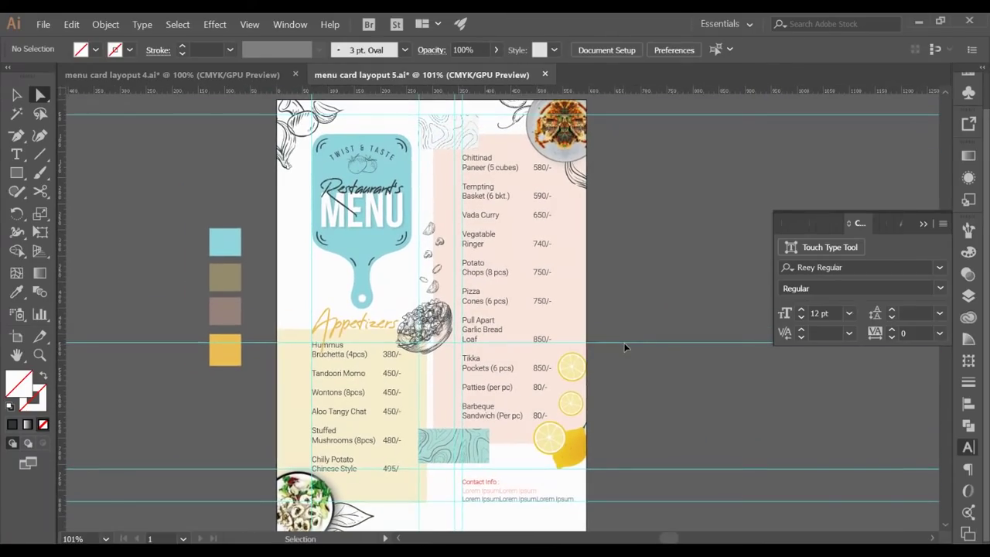